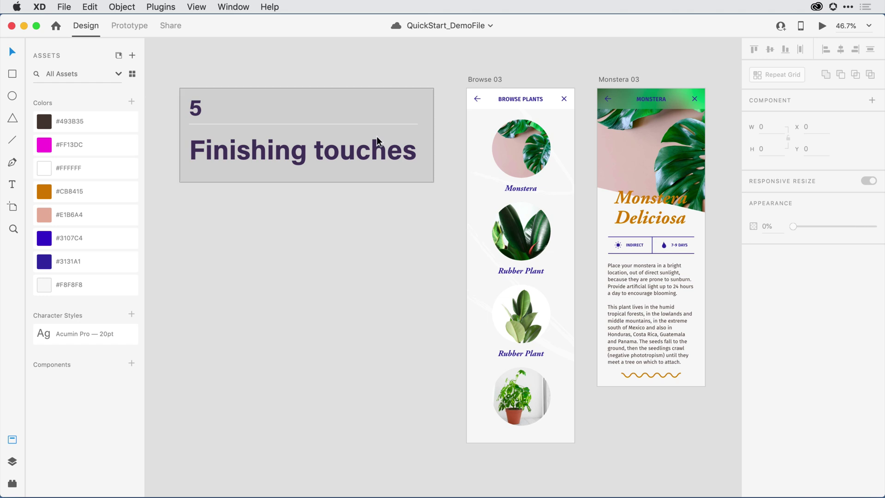
# Hide the Assets panel to free canvas space around Browse 03 and Monstera 03.
pyautogui.click(12, 440)
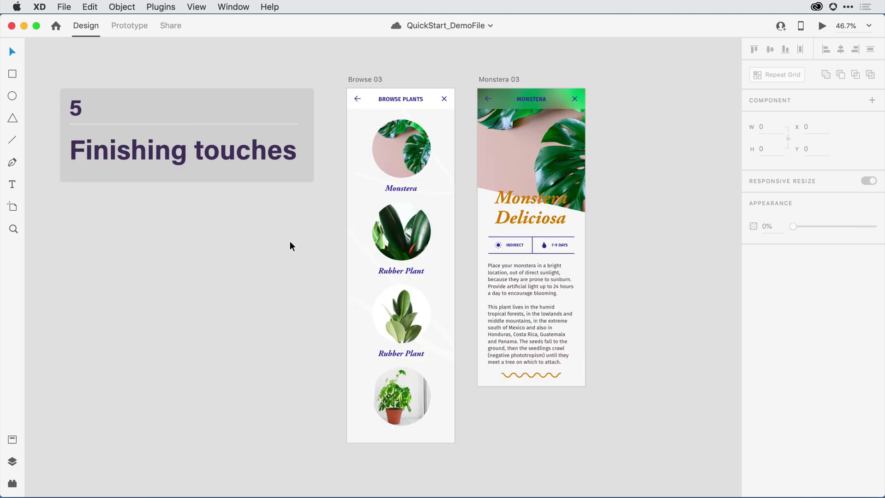
pyautogui.scroll(5, 395, 168)
pyautogui.hscroll(5, 395, 168)
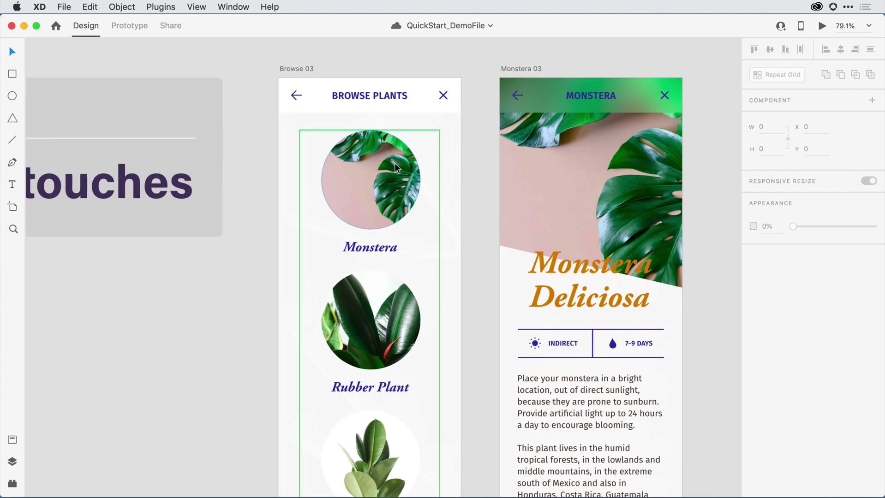
pyautogui.scroll(3, 395, 167)
pyautogui.hscroll(1, 395, 168)
pyautogui.scroll(1, 395, 168)
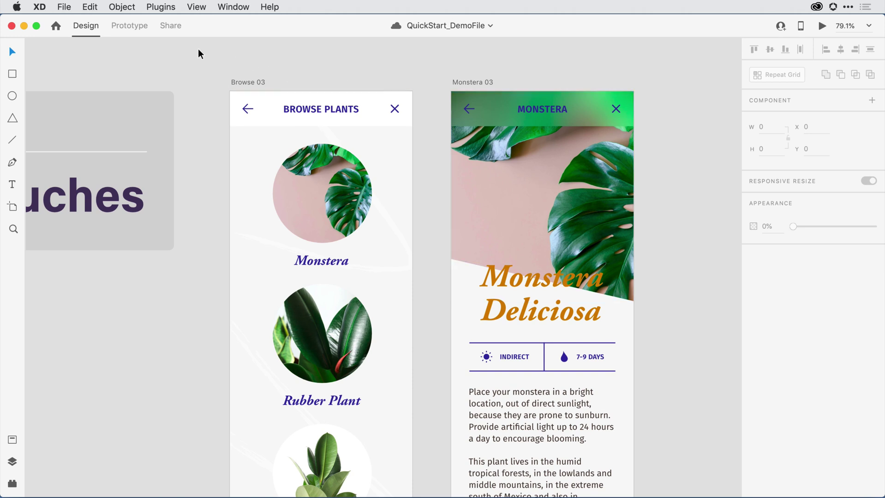
# Switch the QuickStart demo file into Prototype mode.
pyautogui.click(128, 26)
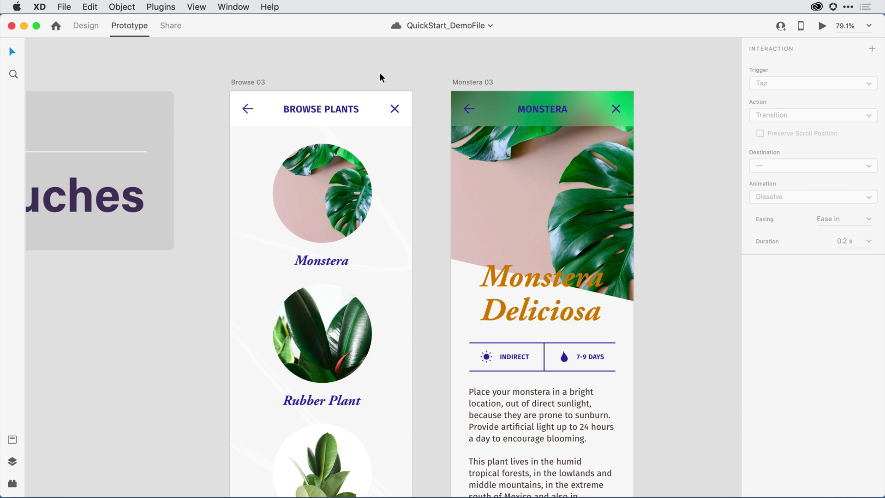
# Pin the Browse 03 and Monstera 03 headers with Fix Position When Scrolling, then save.
pyautogui.click(376, 101)
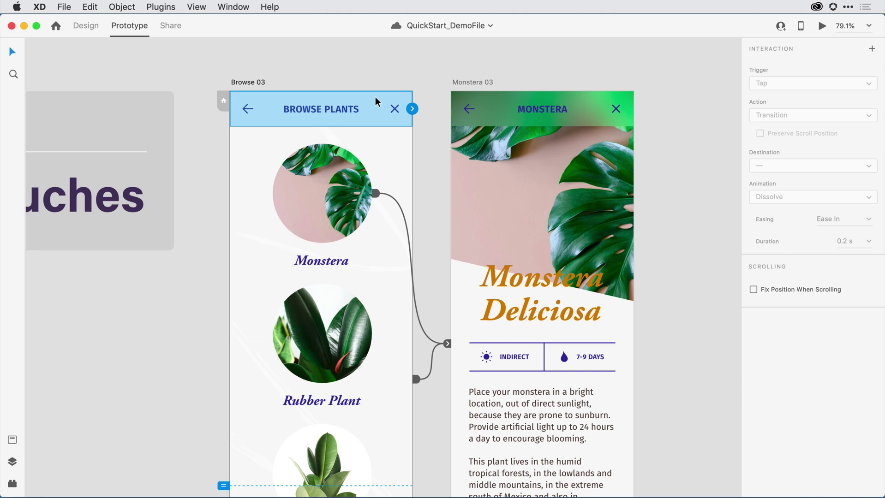
pyautogui.click(503, 99)
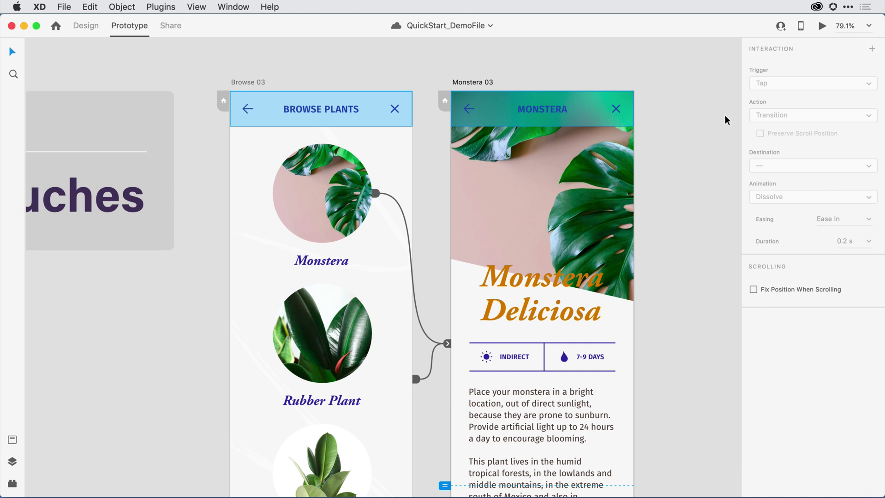
pyautogui.click(752, 289)
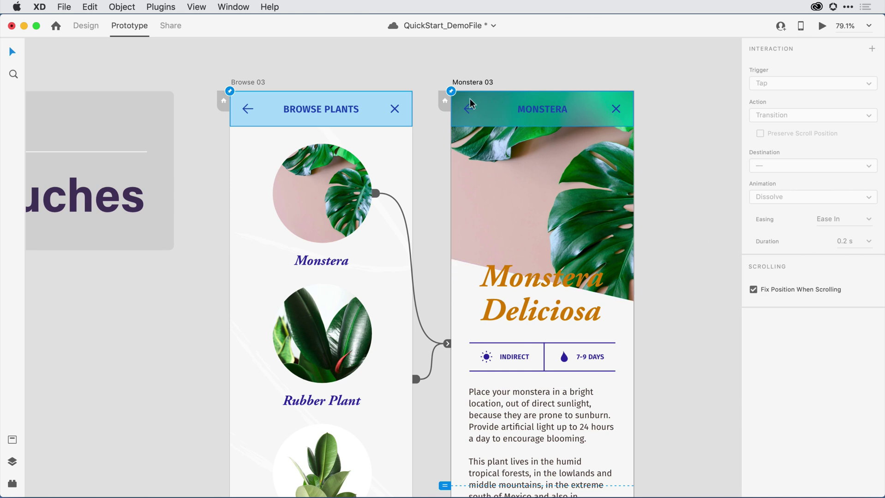
pyautogui.press('cmd+s')
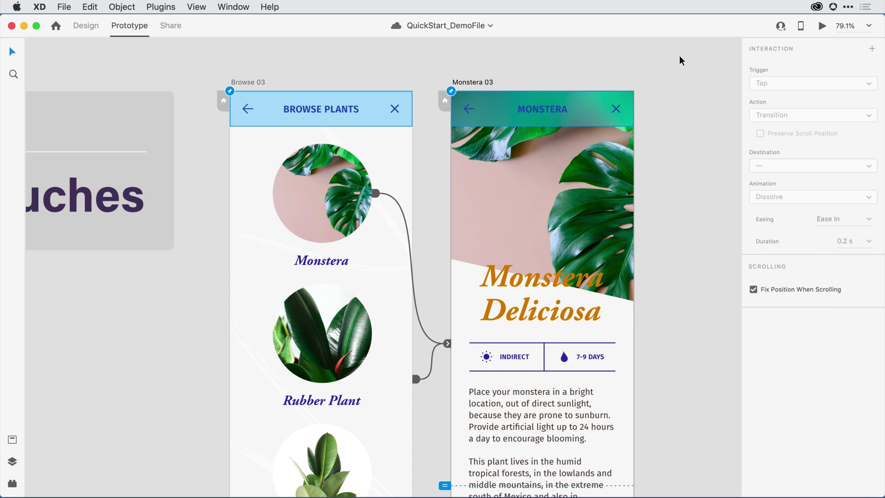
# Launch Desktop Preview to check the Monstera screen's pinned header while scrolling.
pyautogui.click(822, 28)
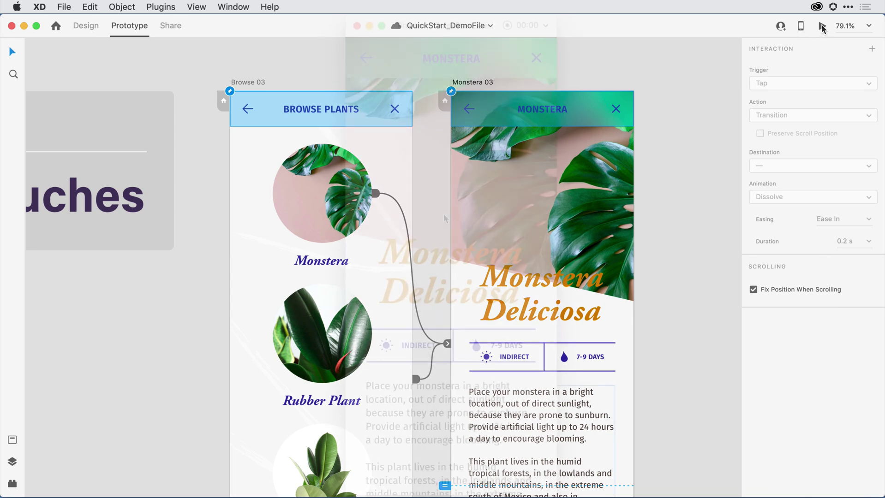
pyautogui.scroll(-3, 442, 218)
pyautogui.scroll(-1, 443, 218)
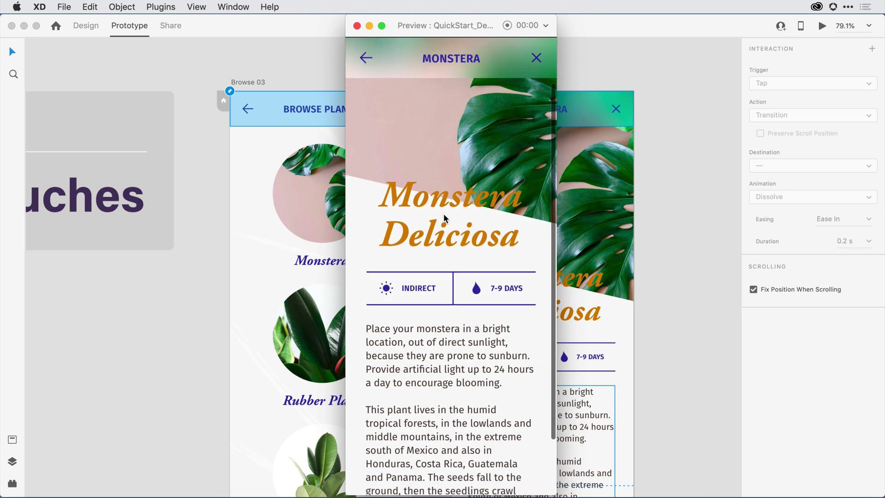
pyautogui.scroll(-1, 443, 217)
pyautogui.scroll(-2, 443, 218)
pyautogui.scroll(-1, 443, 218)
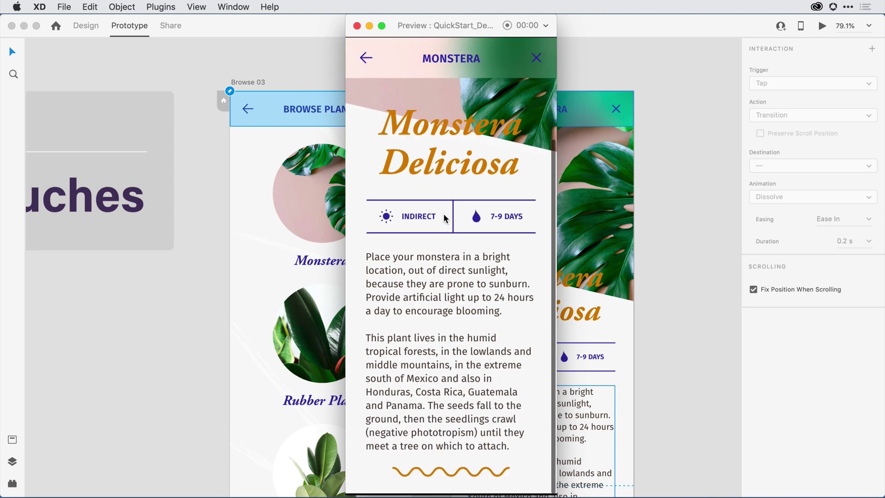
pyautogui.scroll(1, 443, 217)
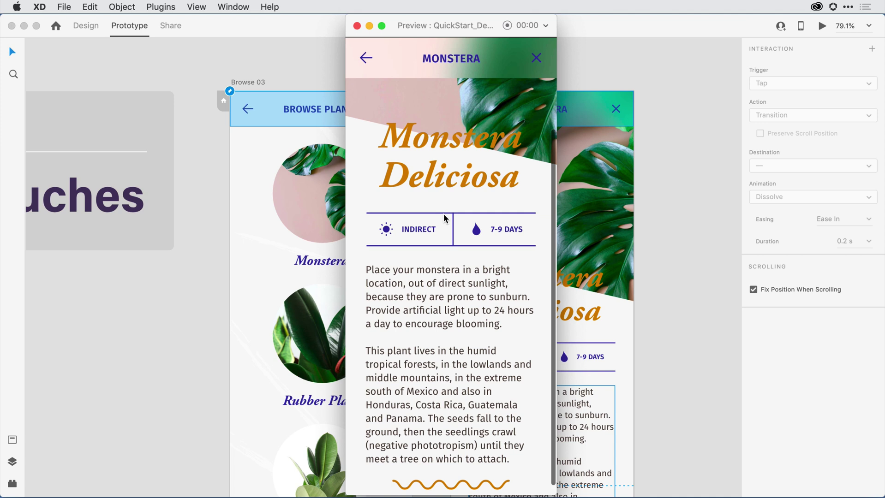
pyautogui.scroll(1, 443, 218)
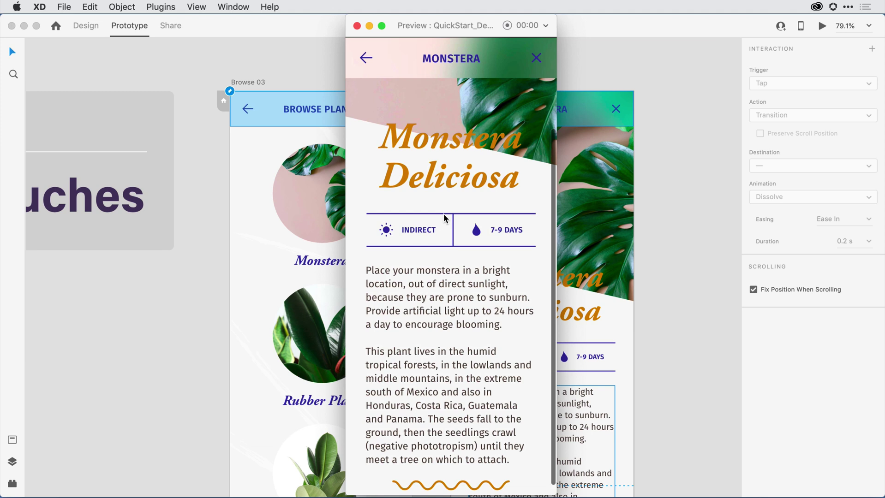
pyautogui.scroll(2, 443, 217)
pyautogui.scroll(2, 443, 217)
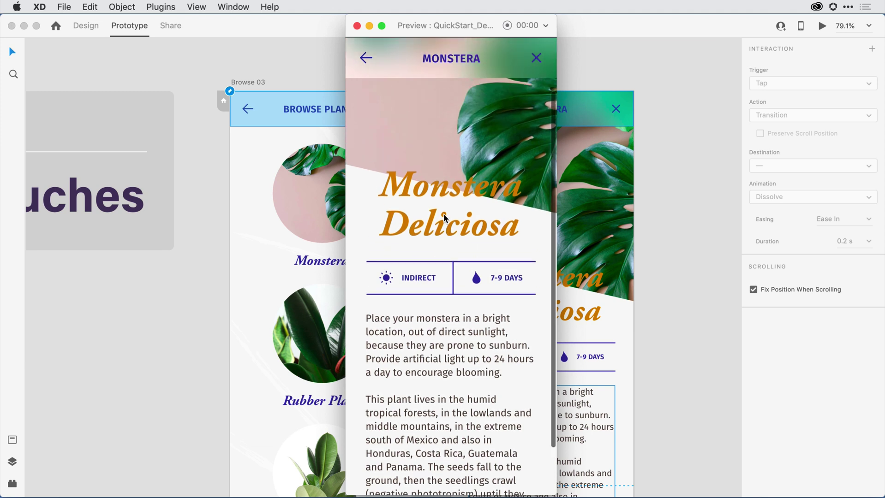
pyautogui.scroll(2, 443, 217)
pyautogui.scroll(1, 443, 218)
pyautogui.scroll(2, 442, 218)
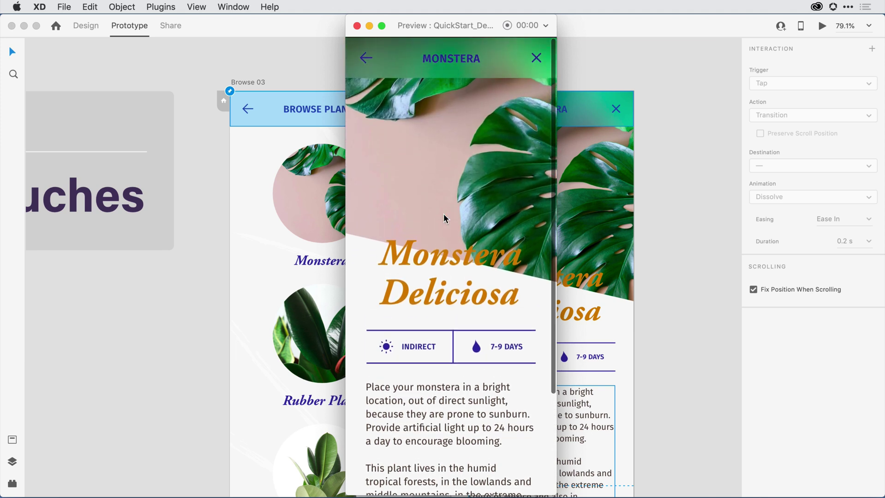
pyautogui.scroll(-1, 443, 218)
pyautogui.scroll(-1, 442, 218)
pyautogui.scroll(-2, 442, 217)
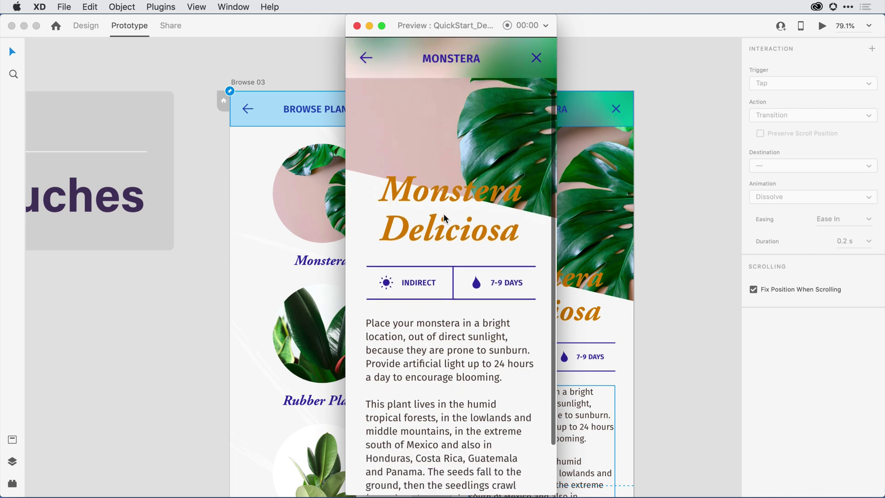
pyautogui.scroll(-1, 443, 217)
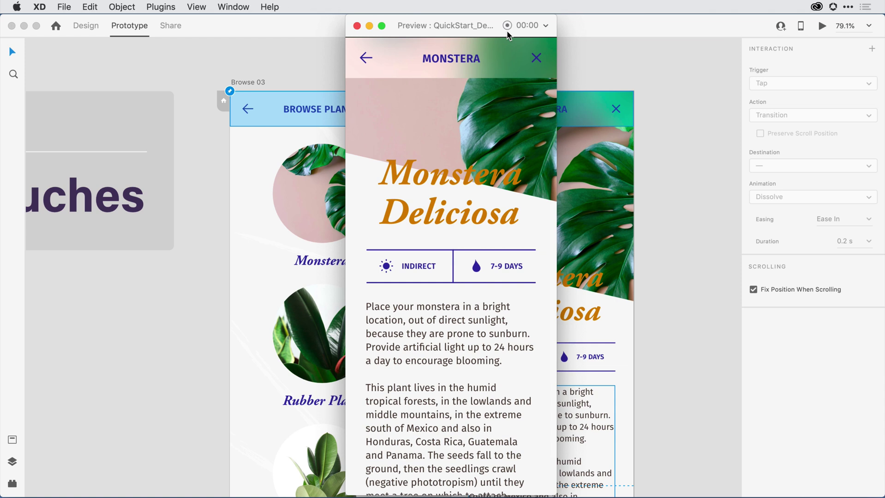
# Turn on microphone recording in the preview's recording options.
pyautogui.click(546, 29)
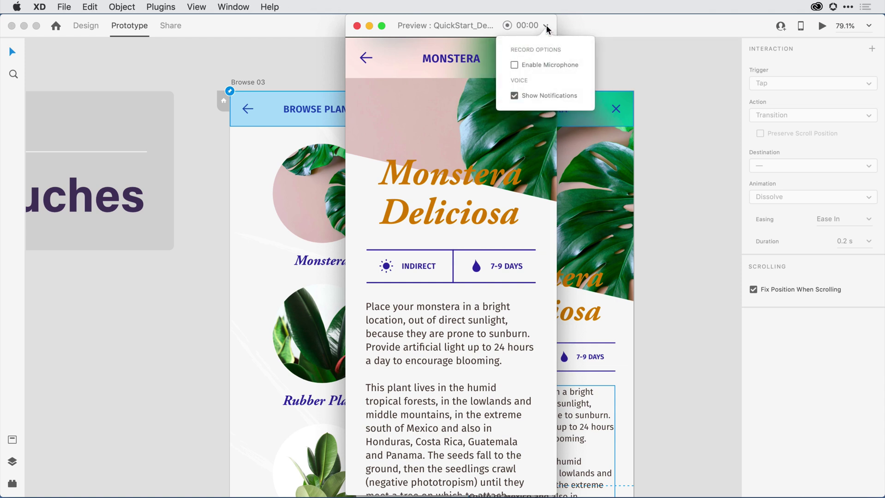
pyautogui.click(514, 65)
pyautogui.click(486, 60)
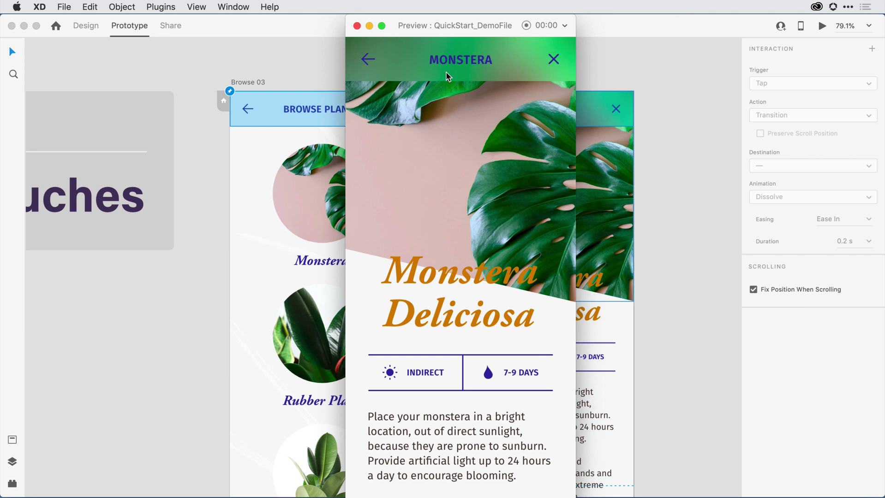
# Close the preview, make Browse 03 the home artboard, and save the file.
pyautogui.click(357, 26)
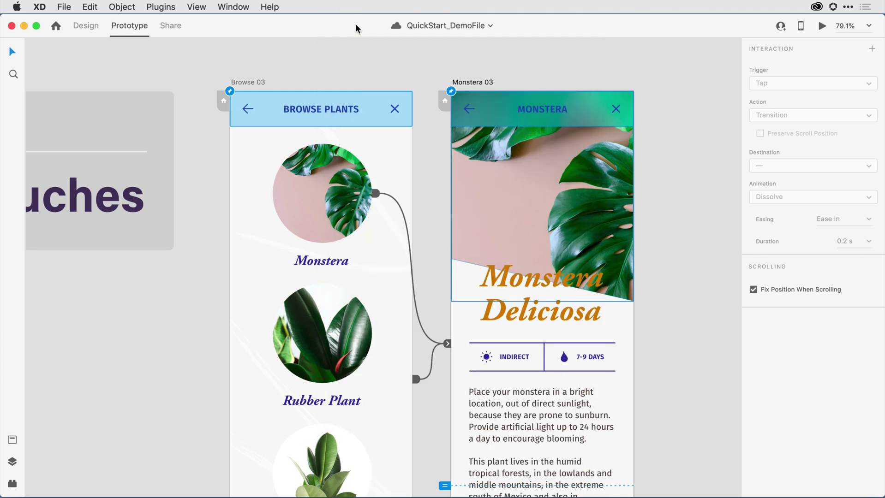
pyautogui.click(166, 54)
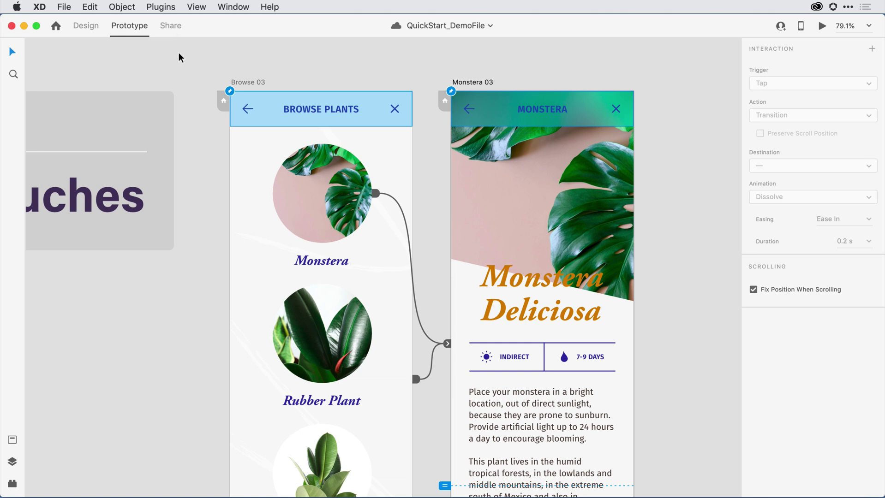
pyautogui.click(223, 104)
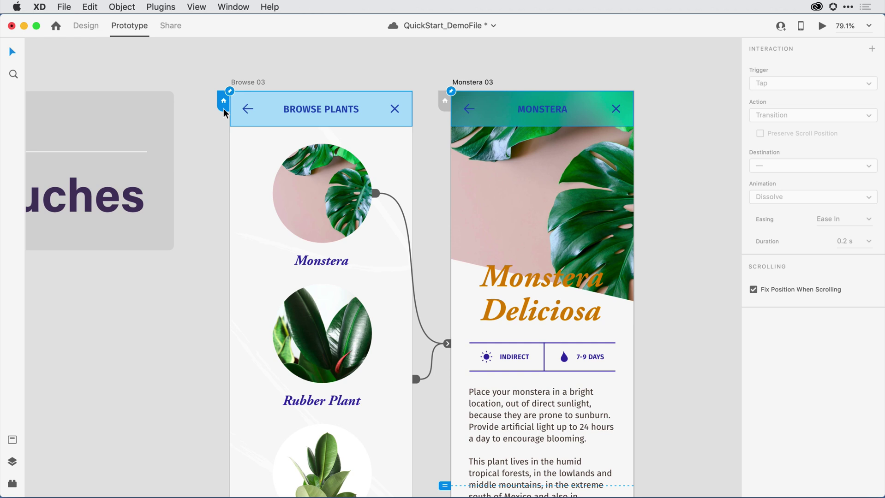
pyautogui.press('cmd+s')
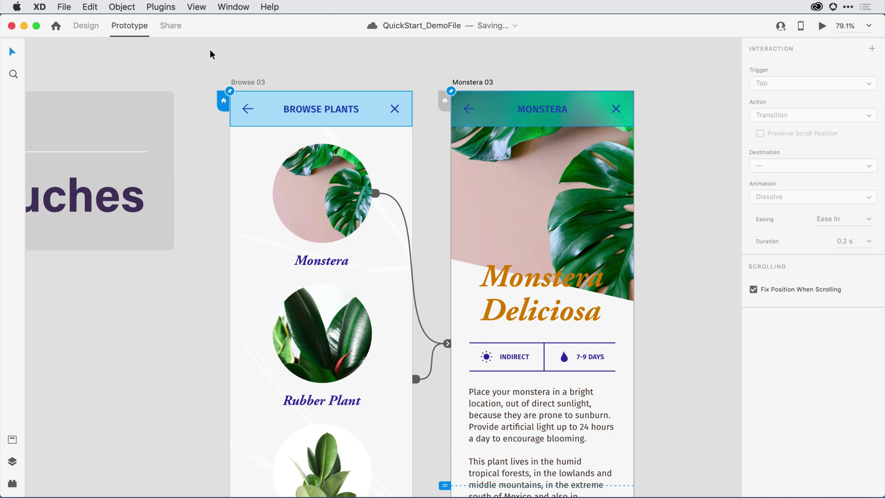
# Switch to Share mode to show QuickStart_DemoFile's share link settings.
pyautogui.click(171, 26)
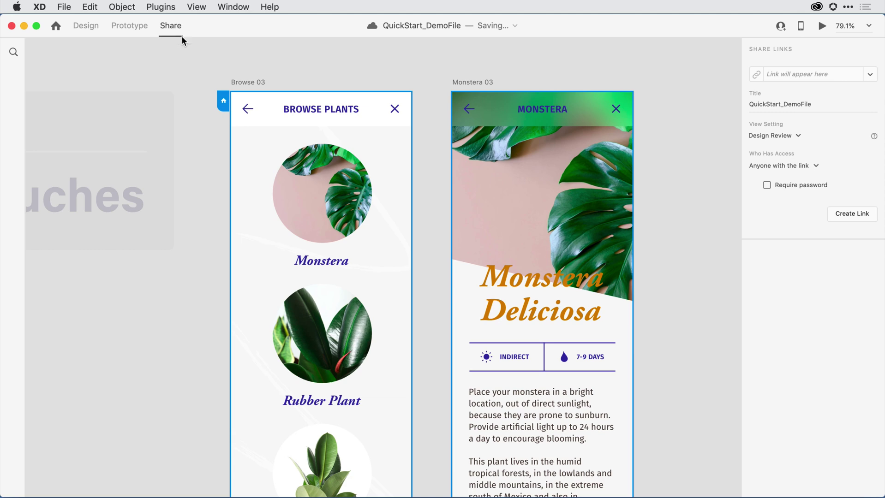
pyautogui.scroll(-3, 364, 95)
pyautogui.scroll(-2, 364, 95)
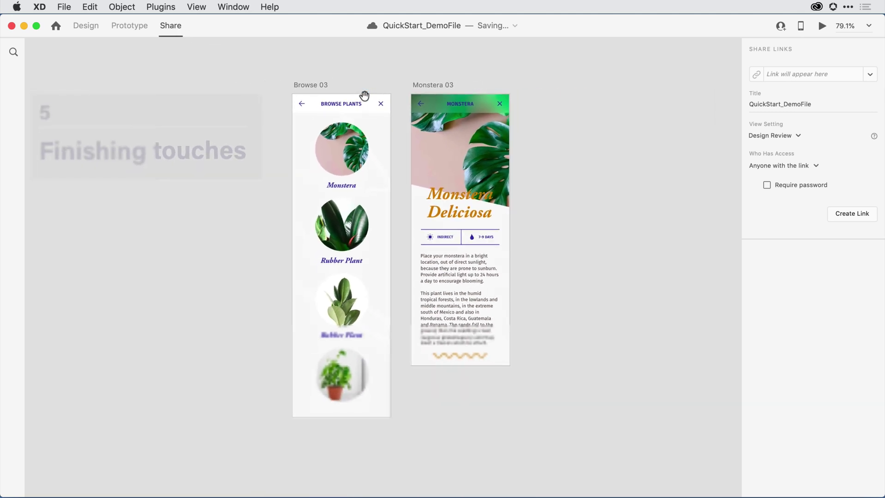
pyautogui.scroll(-2, 364, 95)
pyautogui.scroll(-2, 365, 95)
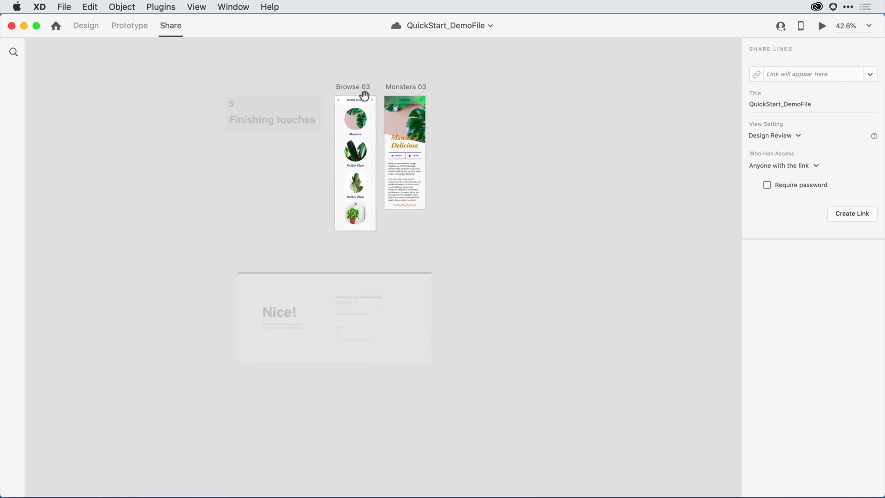
pyautogui.scroll(-1, 365, 95)
pyautogui.scroll(3, 365, 95)
pyautogui.scroll(1, 364, 95)
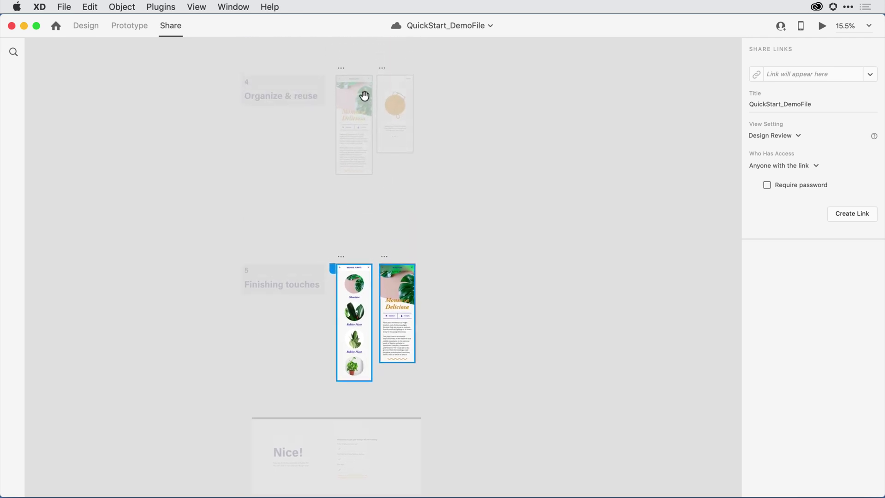
pyautogui.scroll(-1, 365, 95)
pyautogui.scroll(-3, 364, 95)
pyautogui.scroll(-4, 364, 95)
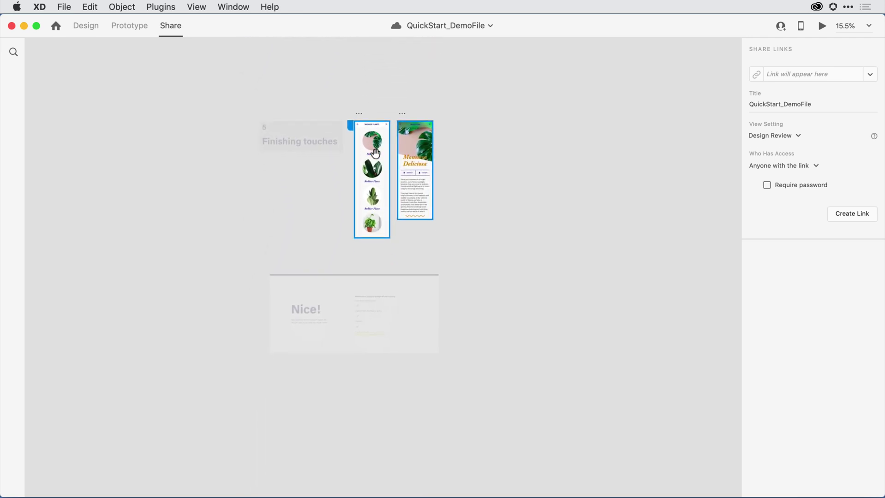
pyautogui.scroll(1, 374, 153)
pyautogui.scroll(1, 374, 152)
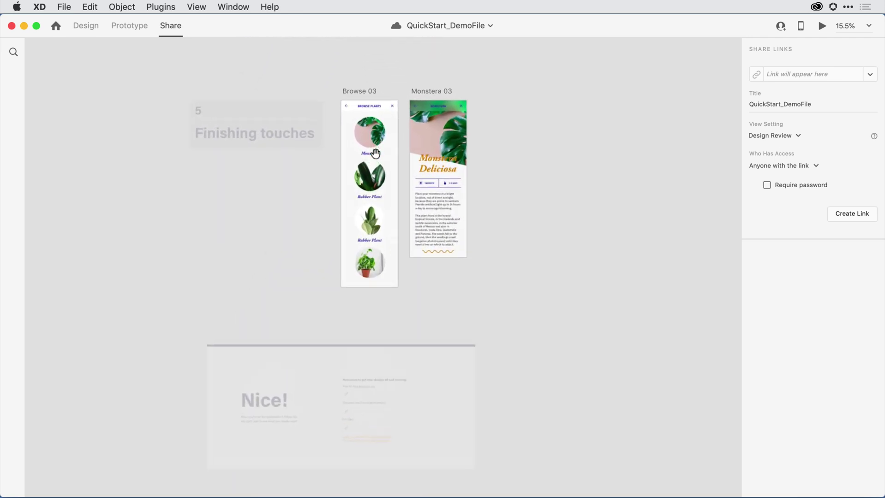
pyautogui.scroll(2, 374, 152)
pyautogui.scroll(2, 374, 152)
pyautogui.scroll(1, 374, 153)
pyautogui.scroll(1, 374, 152)
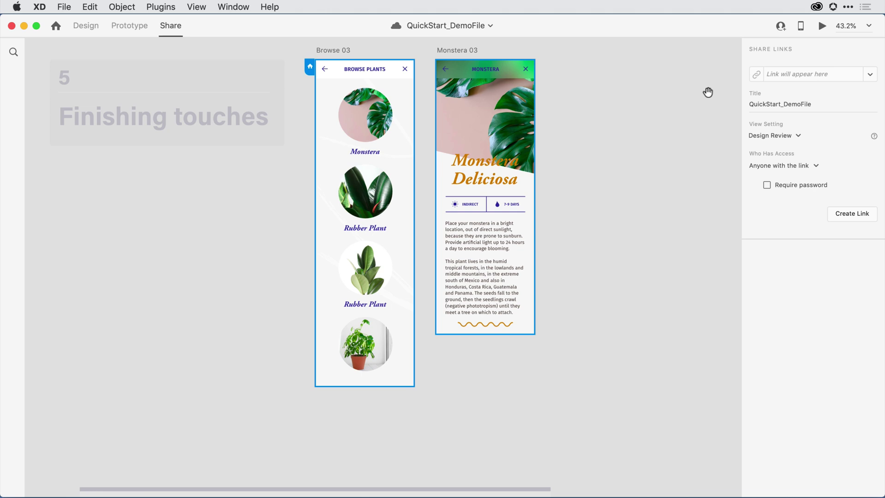
pyautogui.click(871, 74)
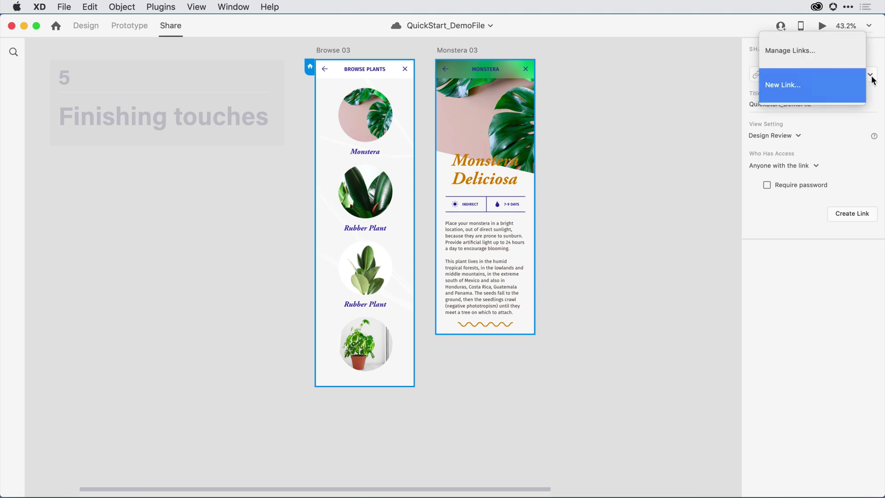
pyautogui.click(817, 81)
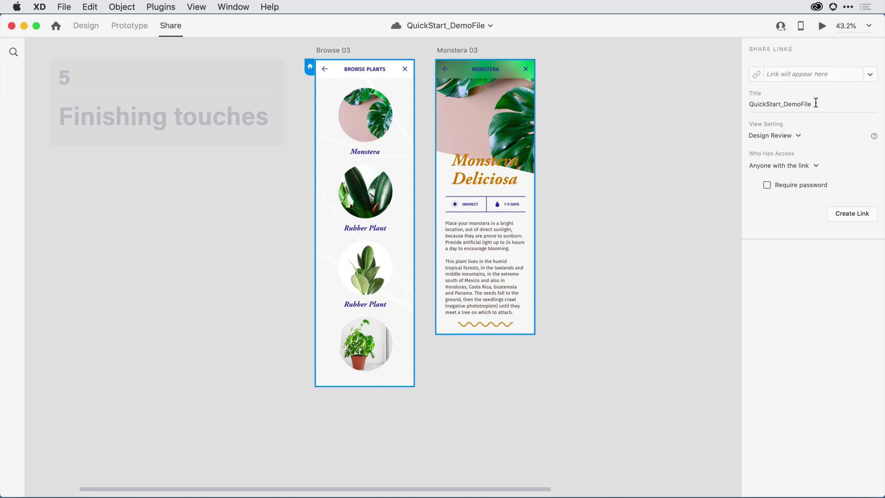
pyautogui.doubleClick(815, 102)
pyautogui.click(815, 103)
pyautogui.click(798, 135)
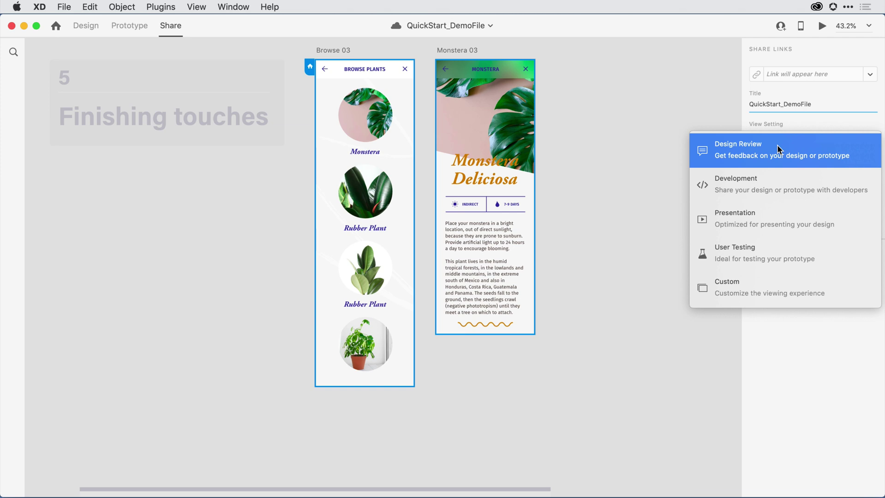
pyautogui.click(777, 144)
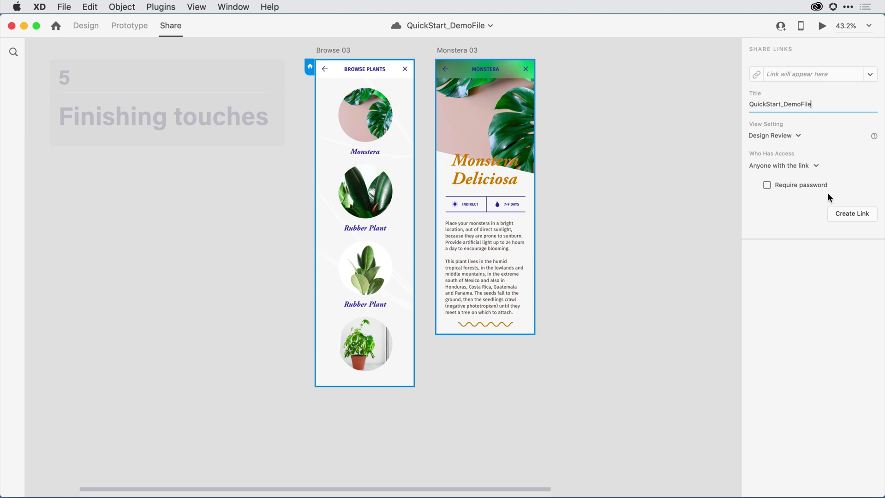
# Create the Design Review share link for anyone with the link.
pyautogui.click(856, 217)
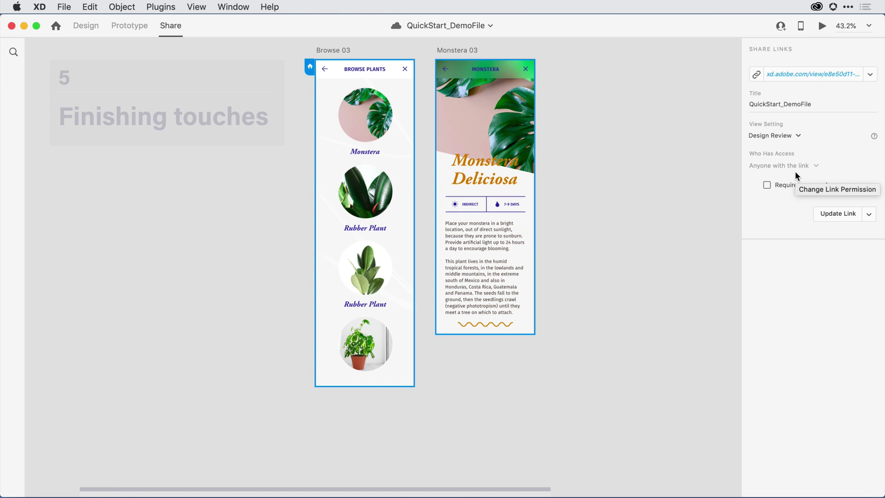
pyautogui.click(800, 133)
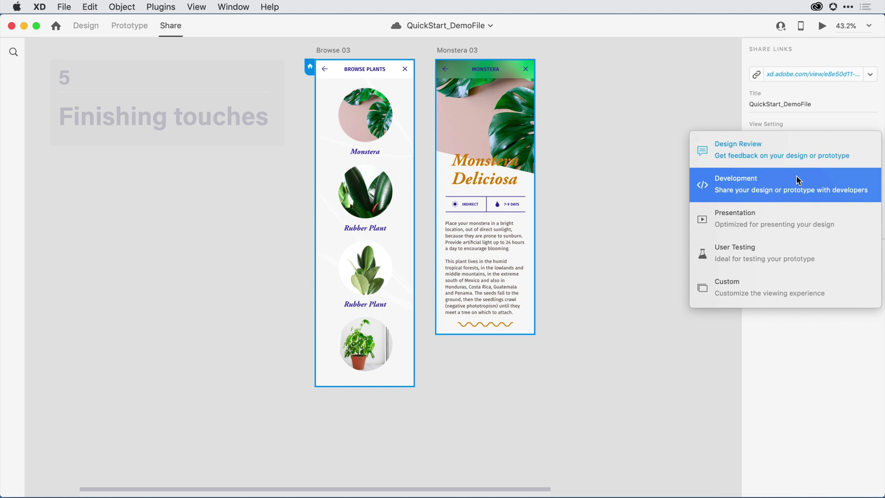
pyautogui.click(674, 171)
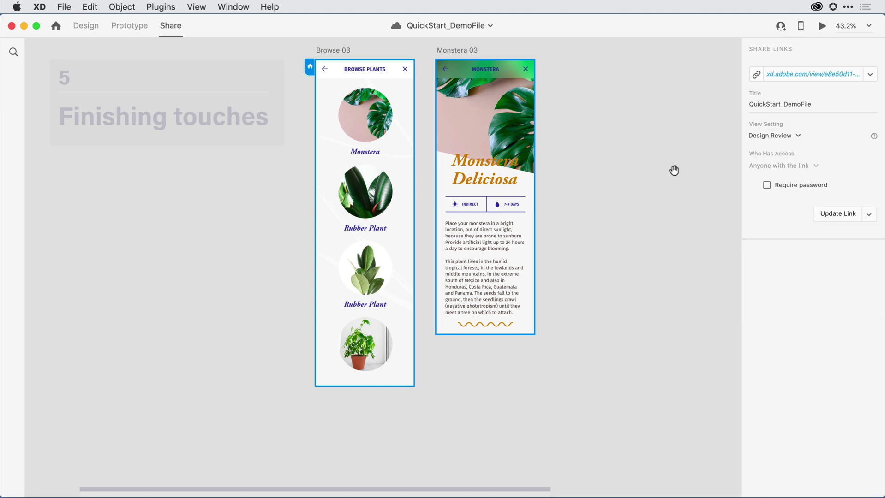